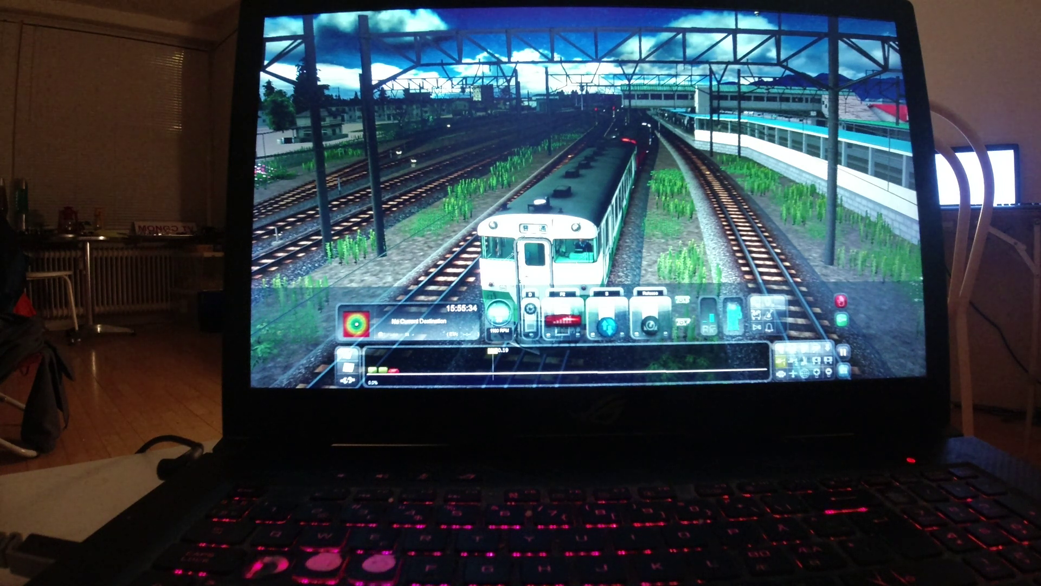
# From the cab, open the throttle in two small notches, then return to the chase camera
pyautogui.press('1')
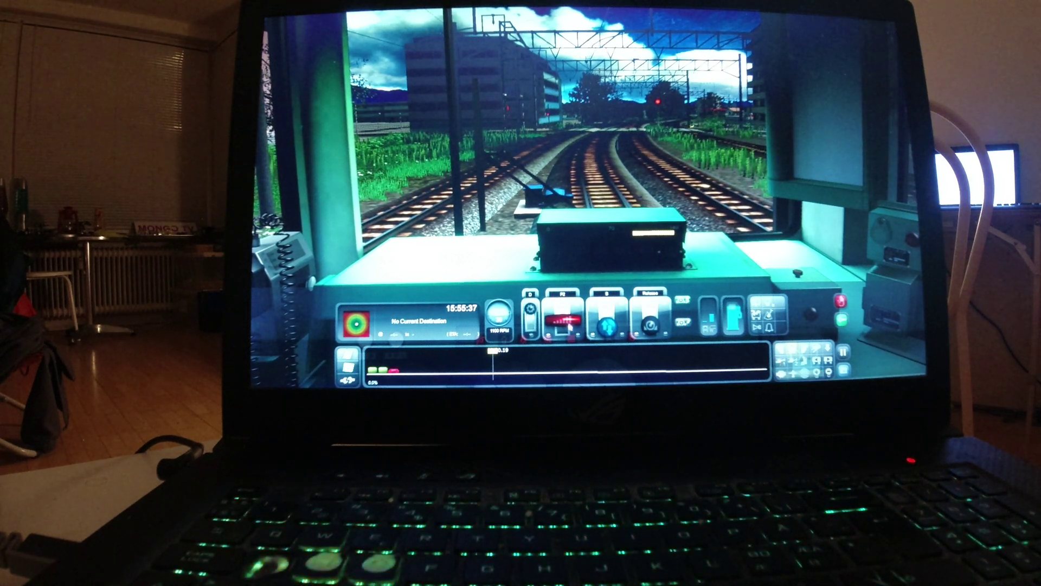
pyautogui.moveTo(568, 319); pyautogui.dragTo(570, 313)
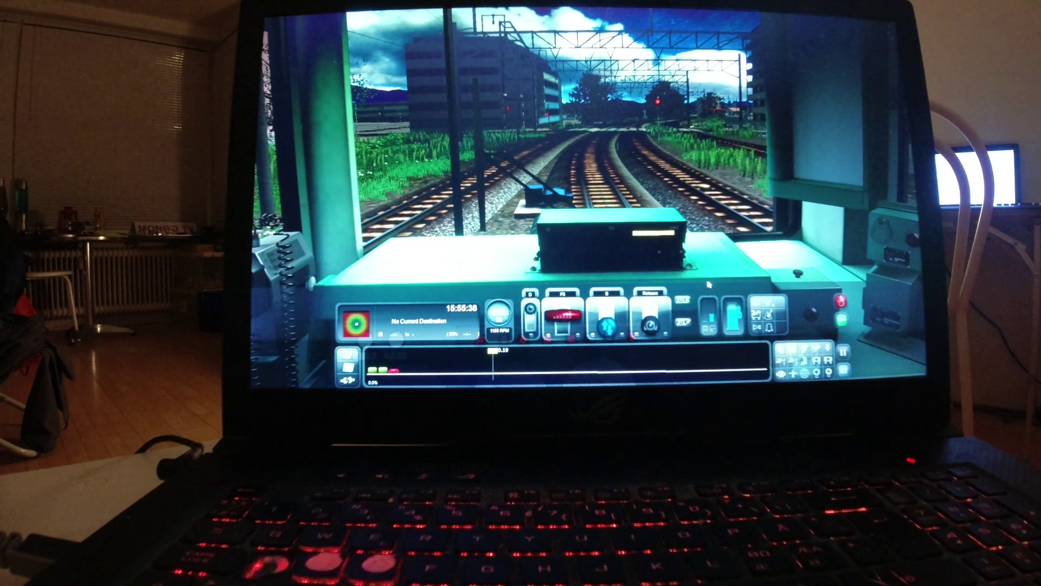
pyautogui.moveTo(568, 315); pyautogui.dragTo(565, 306)
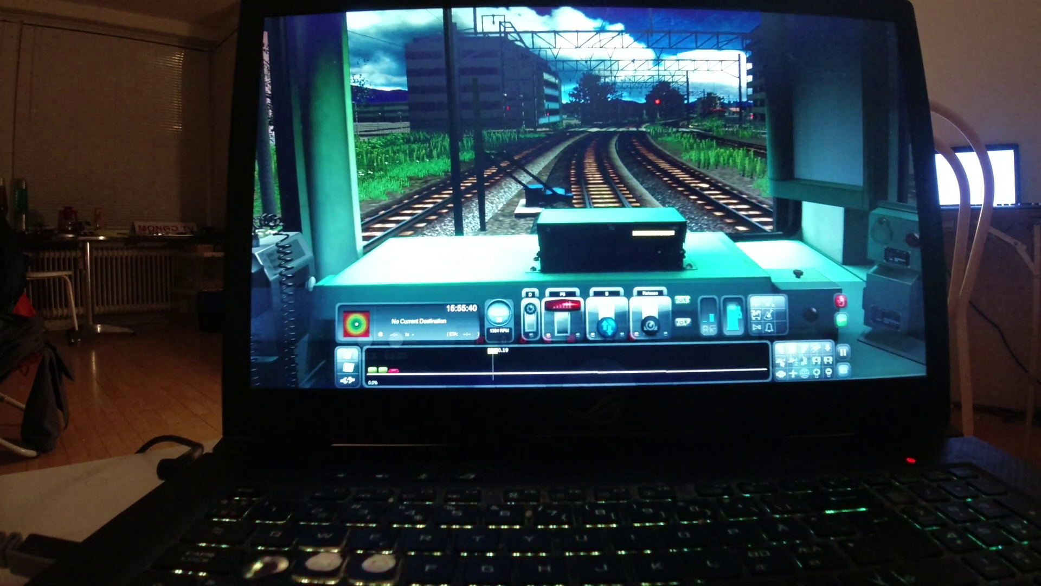
pyautogui.press('2')
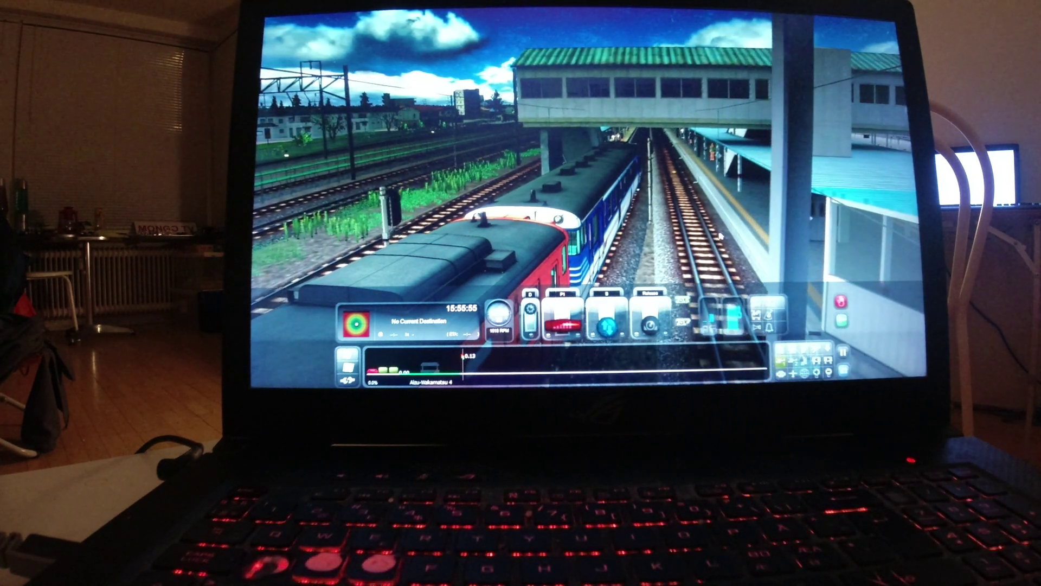
# Orbit the outside camera around the train at the station, then change camera view
pyautogui.press('Left')
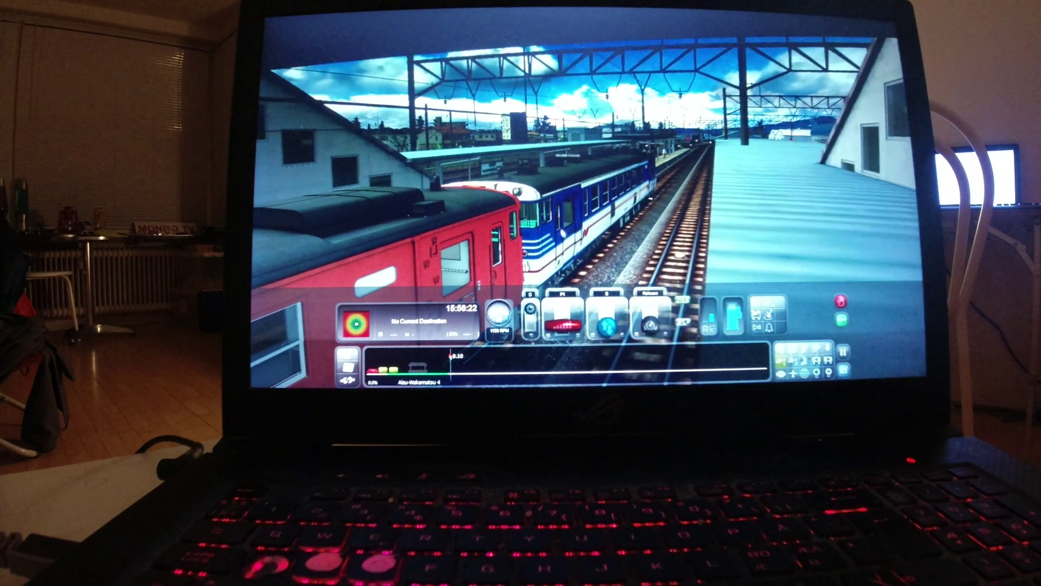
pyautogui.press('1')
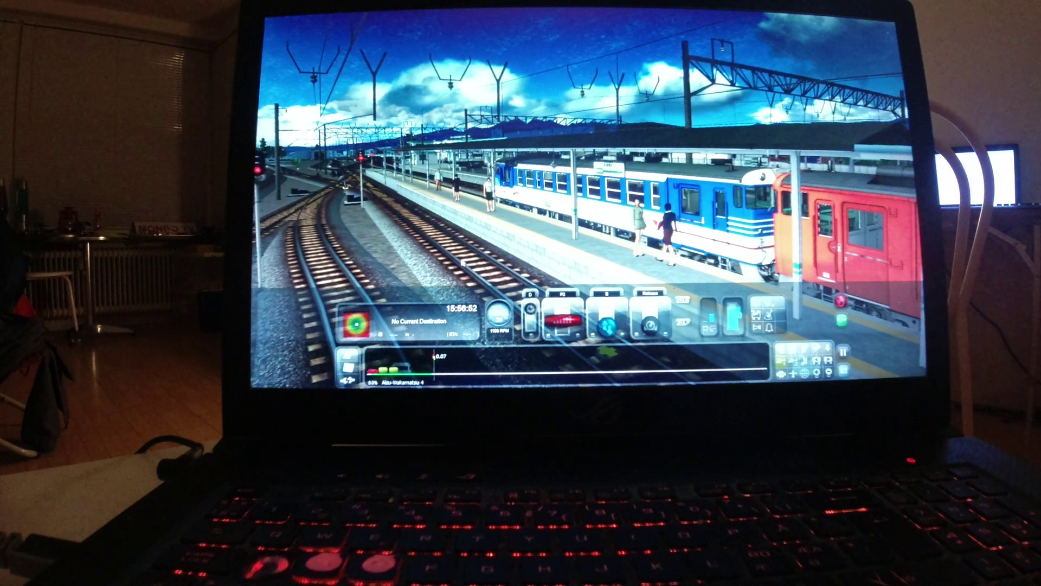
# Rotate the outside view left to look back along the trains, then pause the game
pyautogui.press('Left')
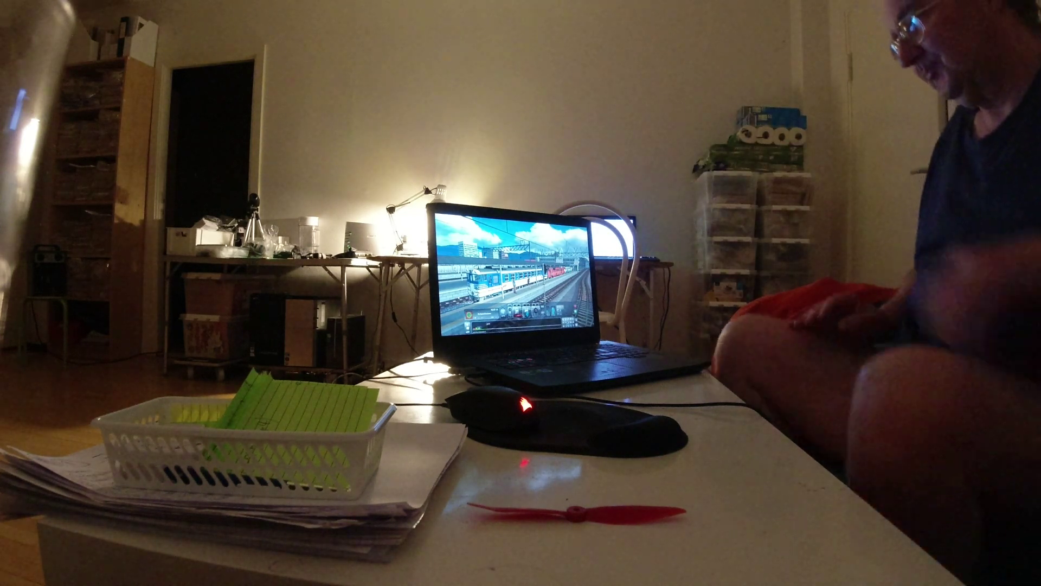
pyautogui.press('Escape')
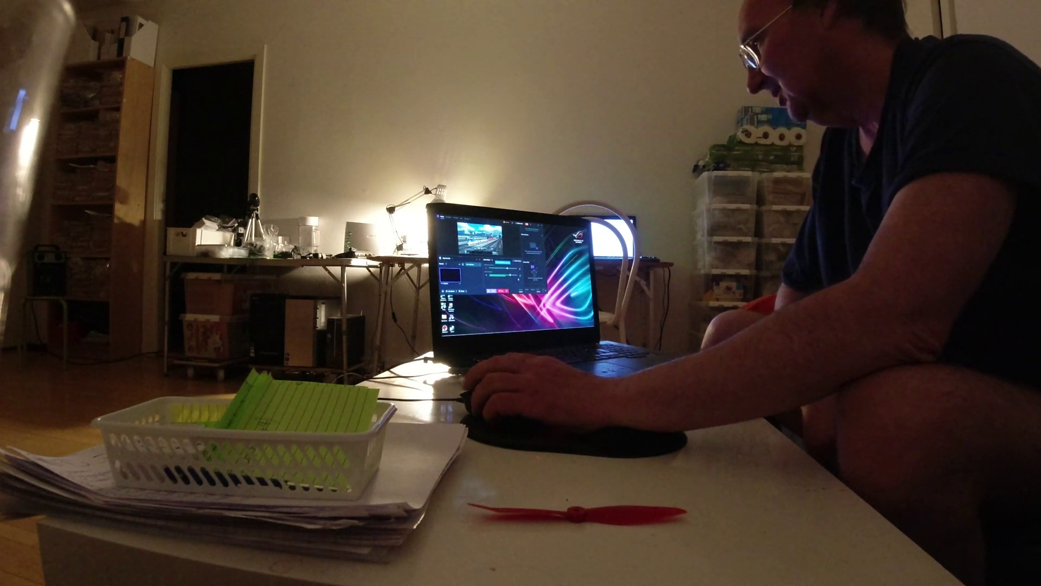
# Open a window over the screen-recording software, then close it again
pyautogui.click(488, 277)
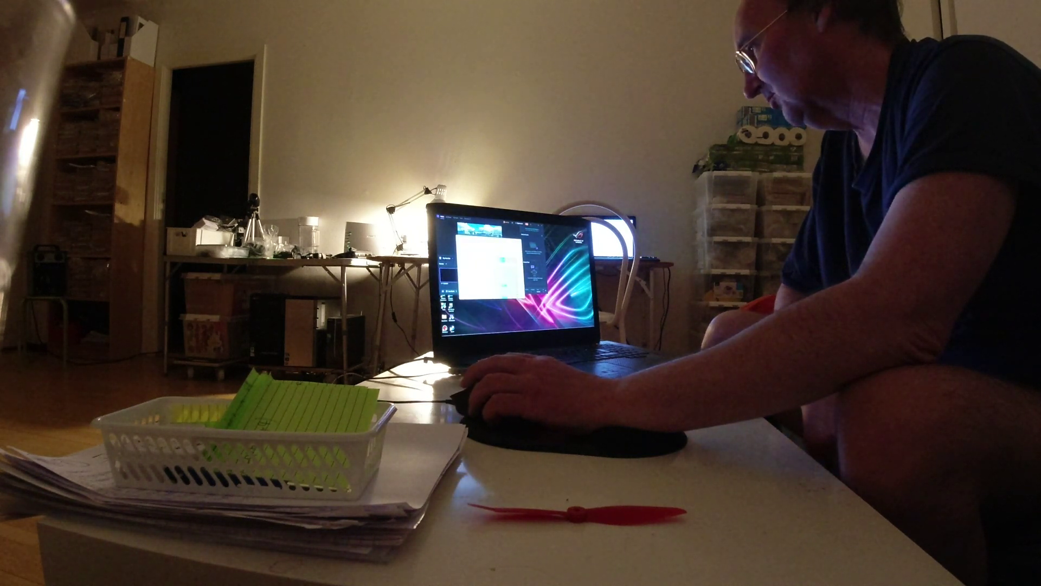
pyautogui.click(489, 277)
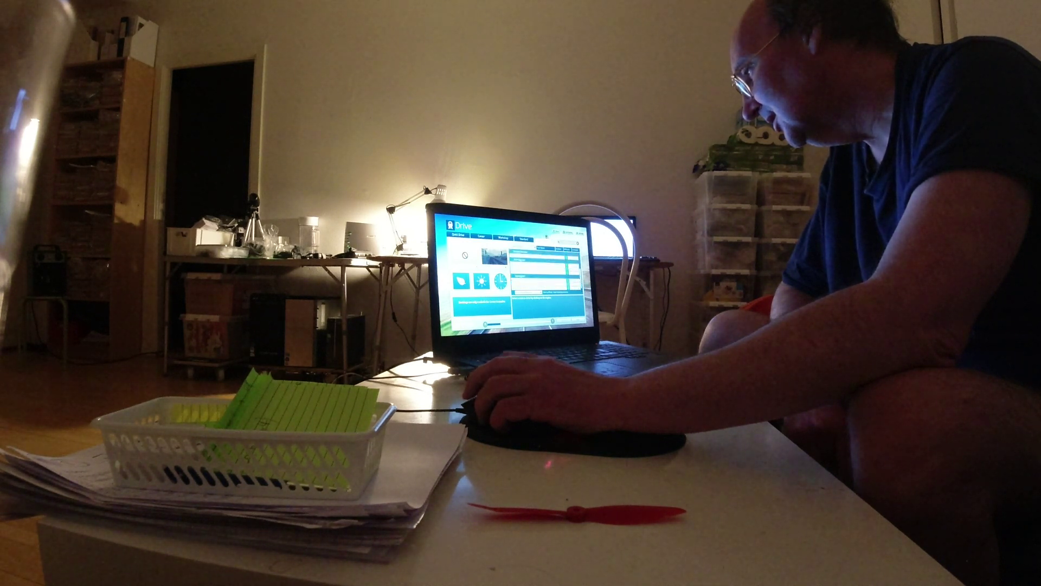
pyautogui.scroll(-1, 546, 281)
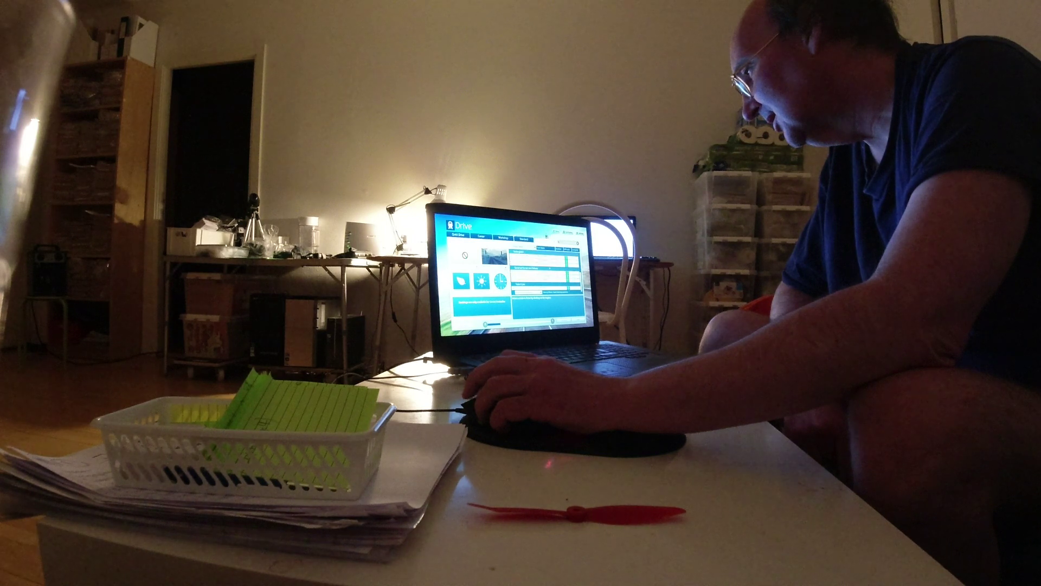
pyautogui.scroll(-1, 545, 281)
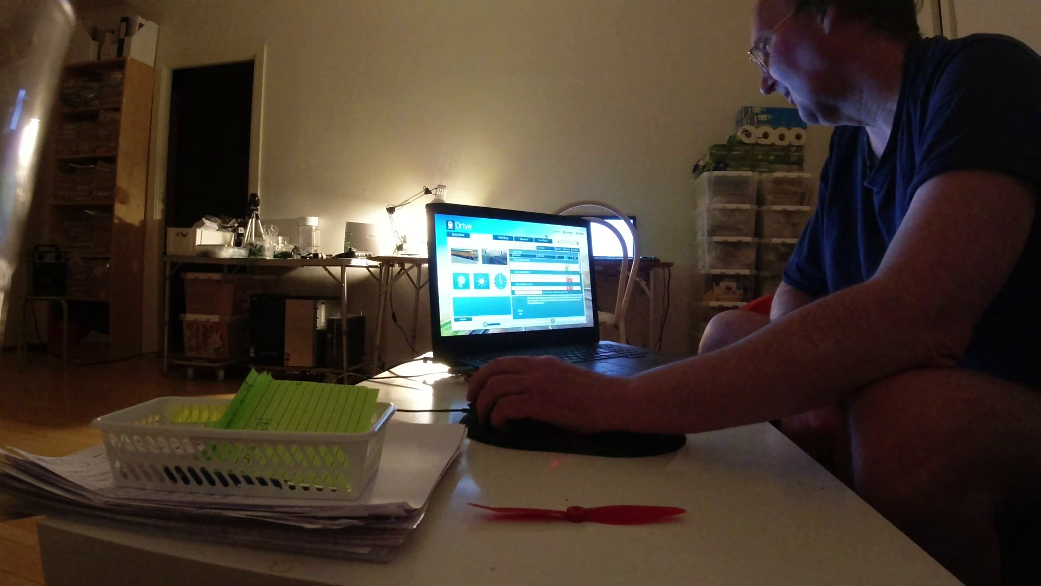
pyautogui.scroll(-1, 544, 269)
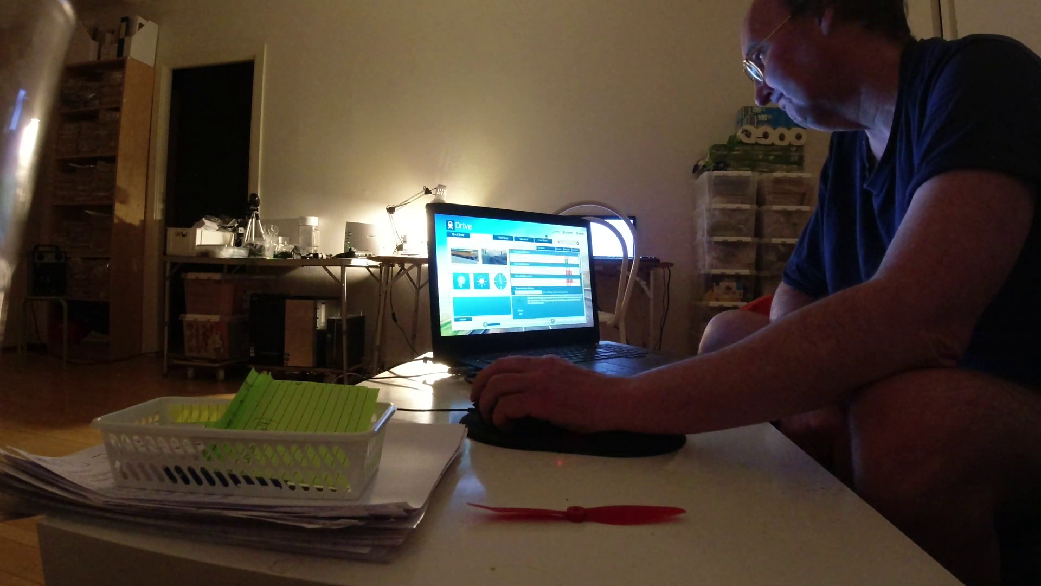
pyautogui.scroll(-1, 545, 269)
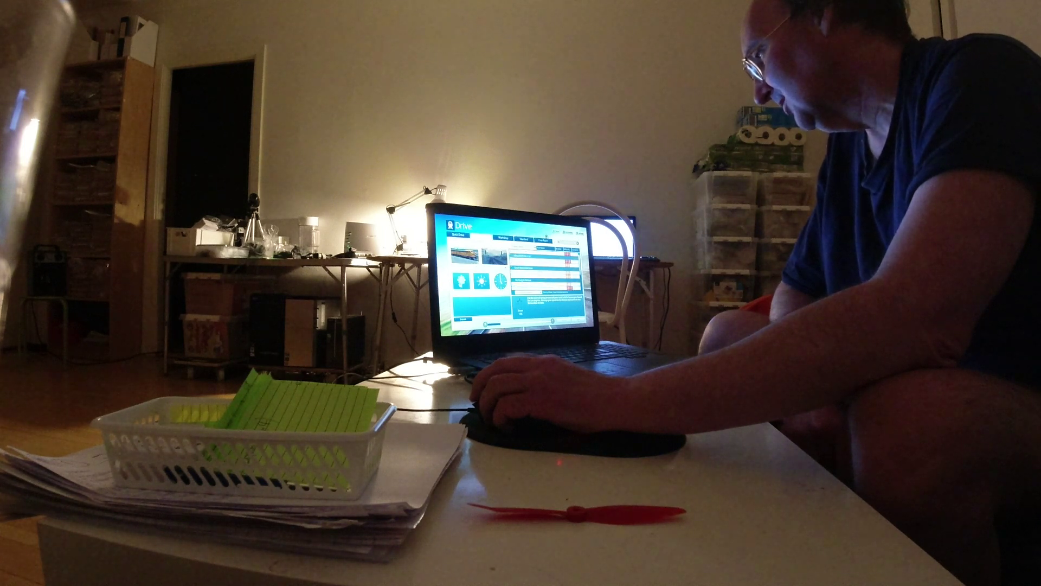
pyautogui.scroll(-1, 544, 269)
pyautogui.scroll(-1, 545, 269)
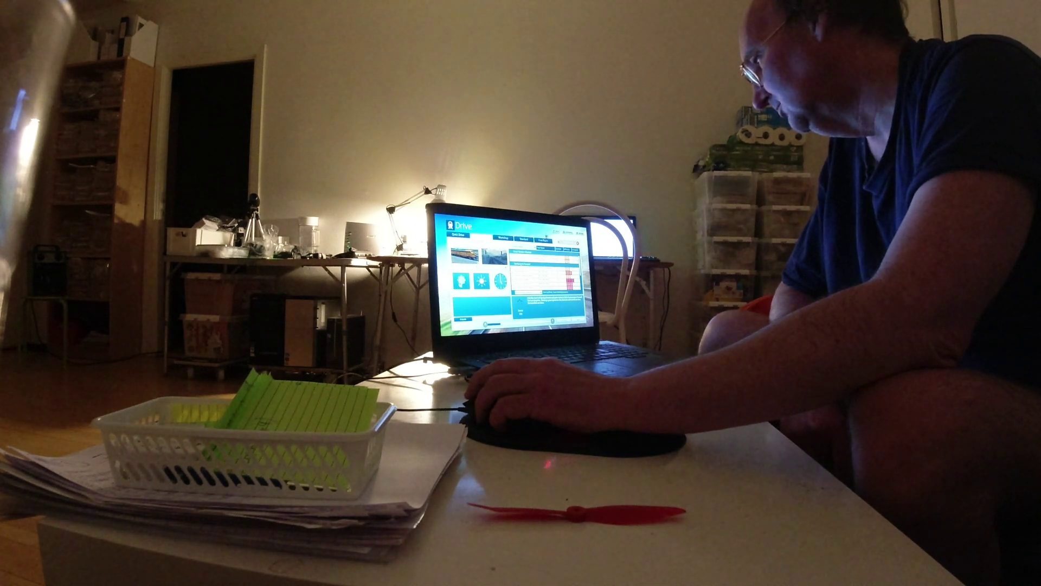
pyautogui.scroll(-1, 545, 268)
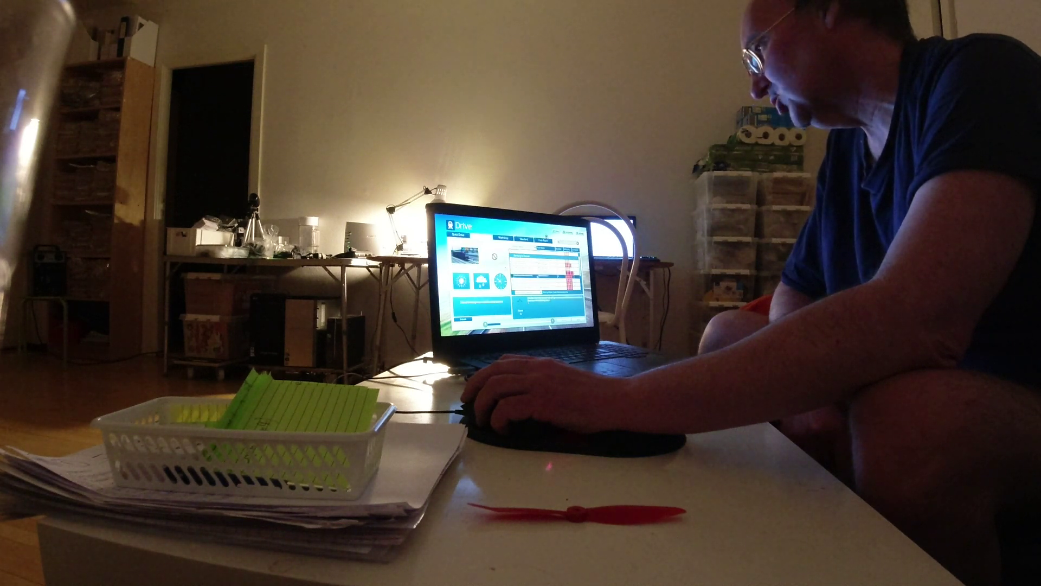
# Expand the ICE scenario entry, switch its preview view, and launch the scenario
pyautogui.click(540, 277)
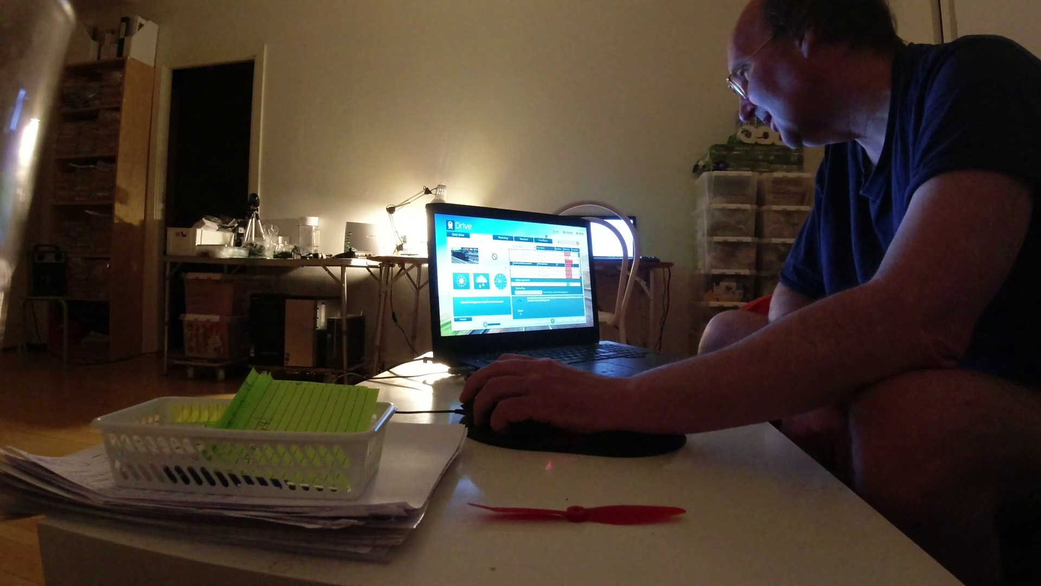
pyautogui.click(467, 254)
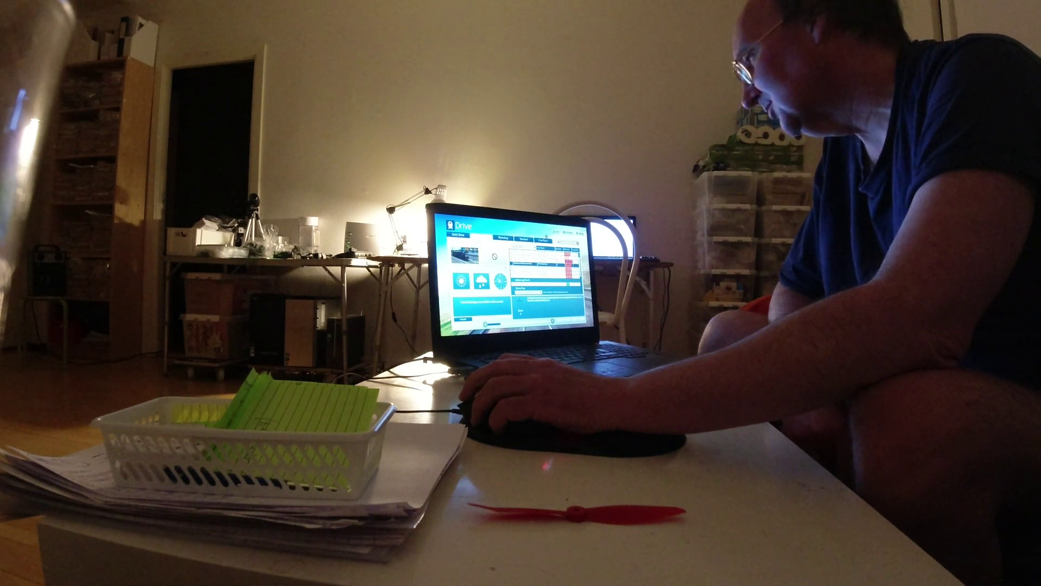
pyautogui.click(468, 254)
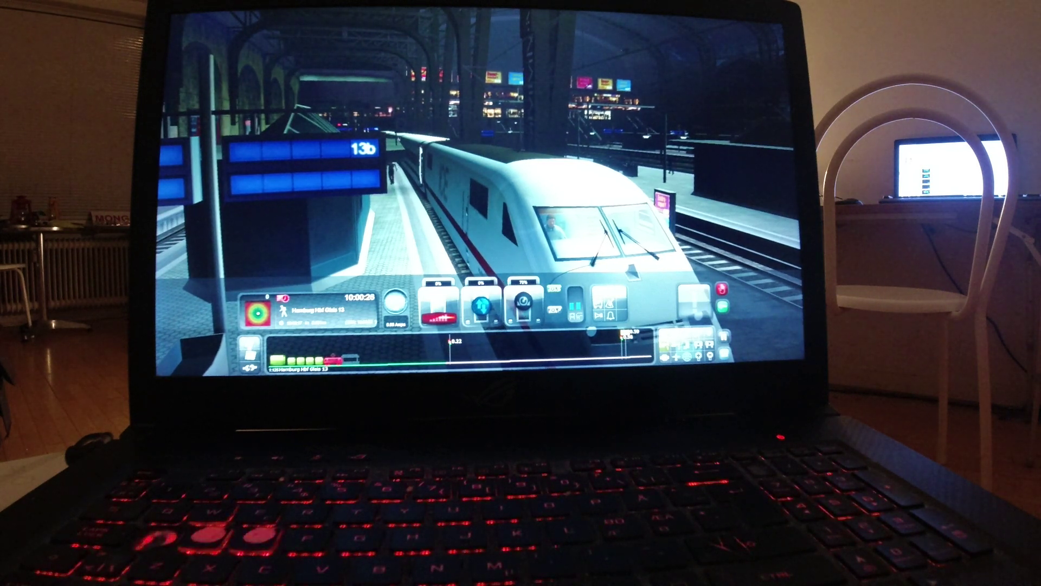
# On the route map, center Hamburg Hbf's tracks, dismiss 'Instruction complete', and leave the map
pyautogui.press('9')
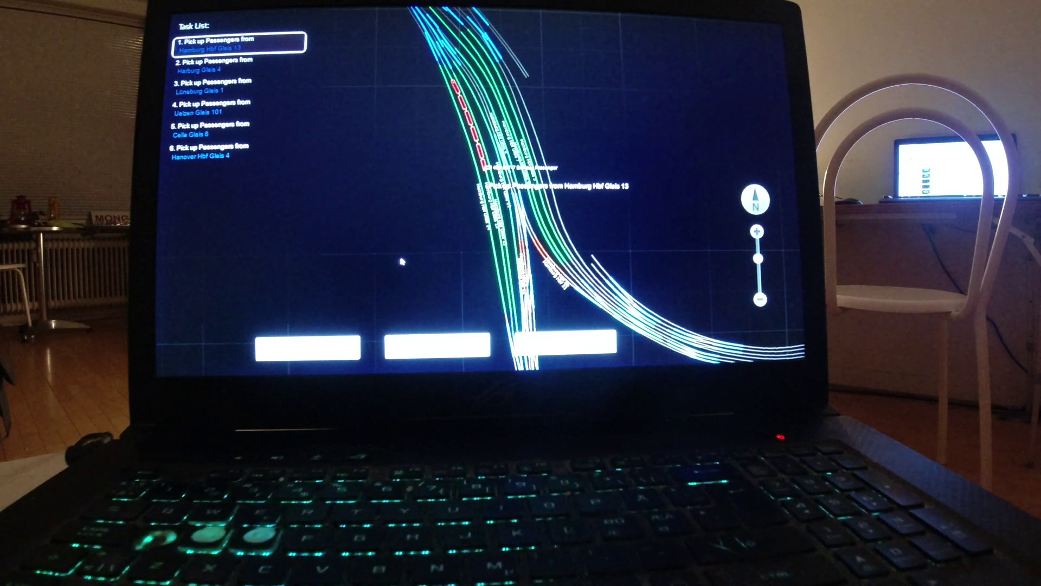
pyautogui.scroll(-5, 401, 262)
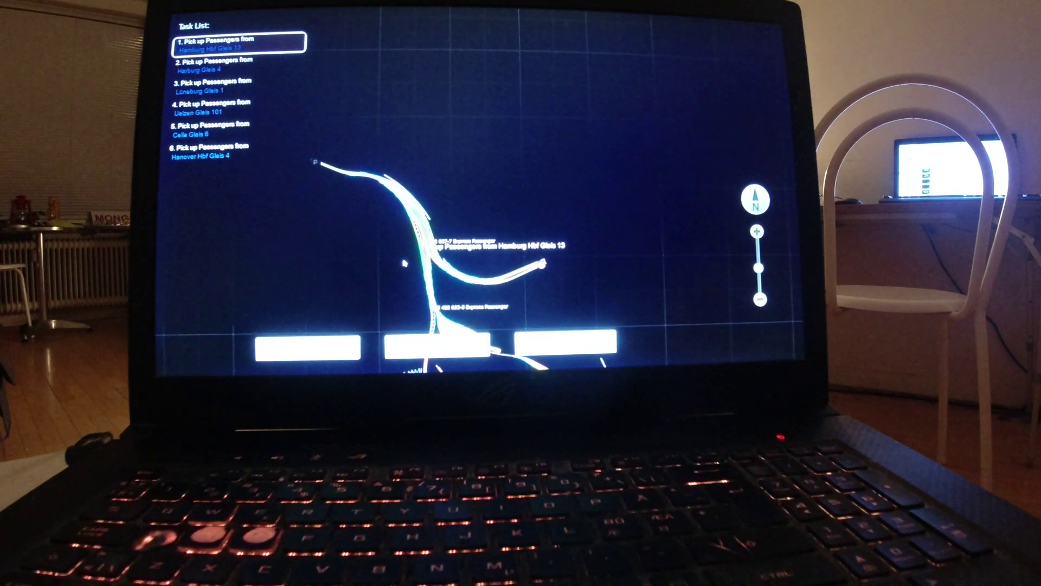
pyautogui.scroll(-5, 403, 263)
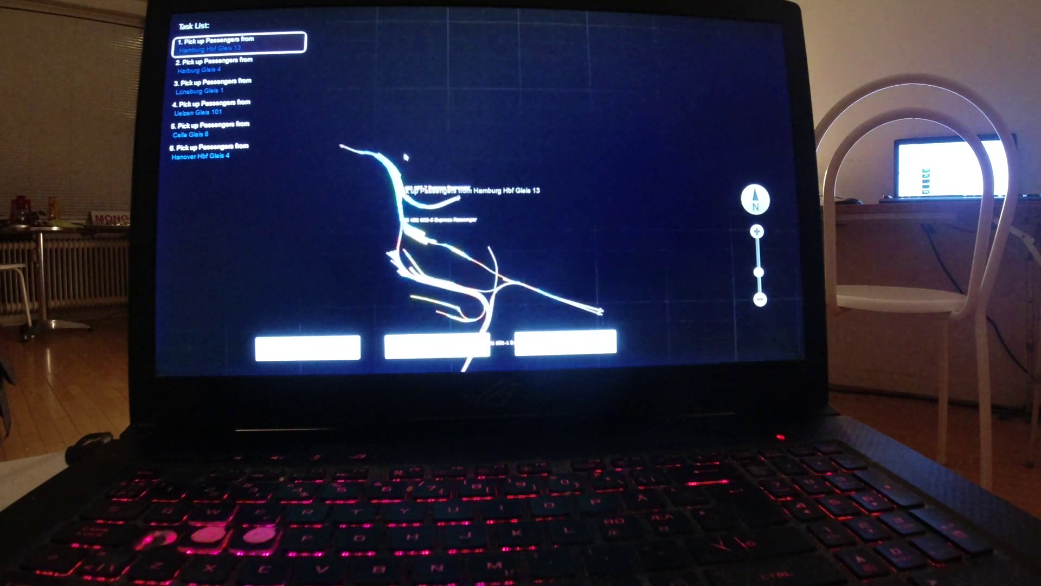
pyautogui.scroll(-5, 486, 262)
pyautogui.scroll(5, 486, 262)
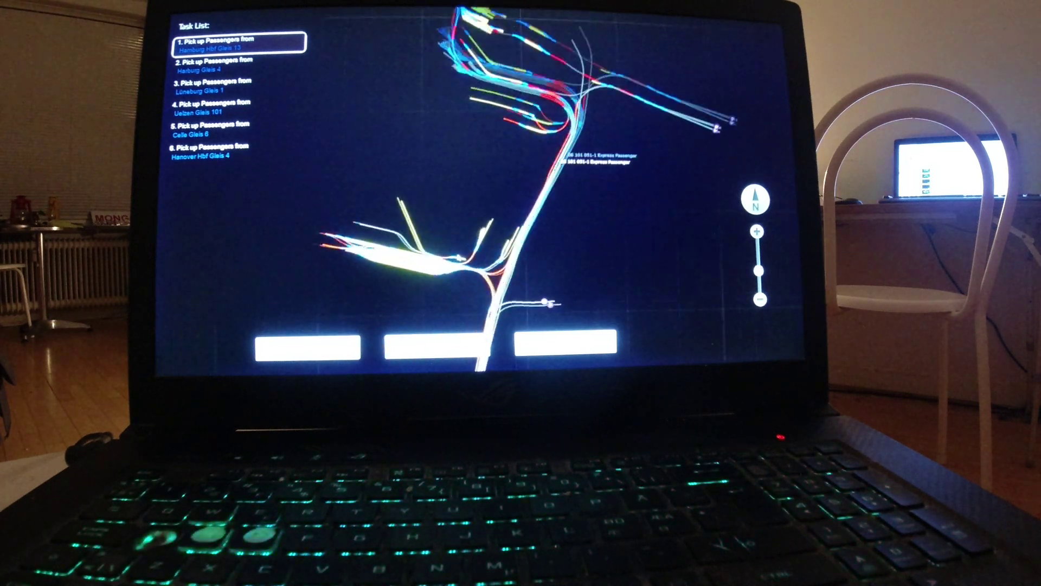
pyautogui.scroll(5, 464, 261)
pyautogui.scroll(5, 460, 259)
pyautogui.moveTo(460, 259); pyautogui.dragTo(592, 172)
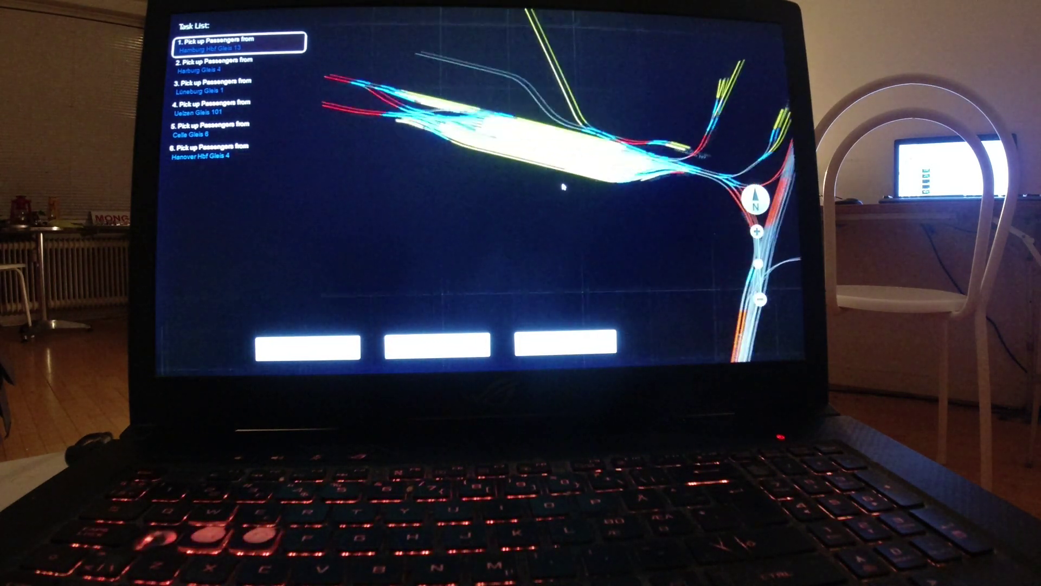
pyautogui.scroll(5, 592, 172)
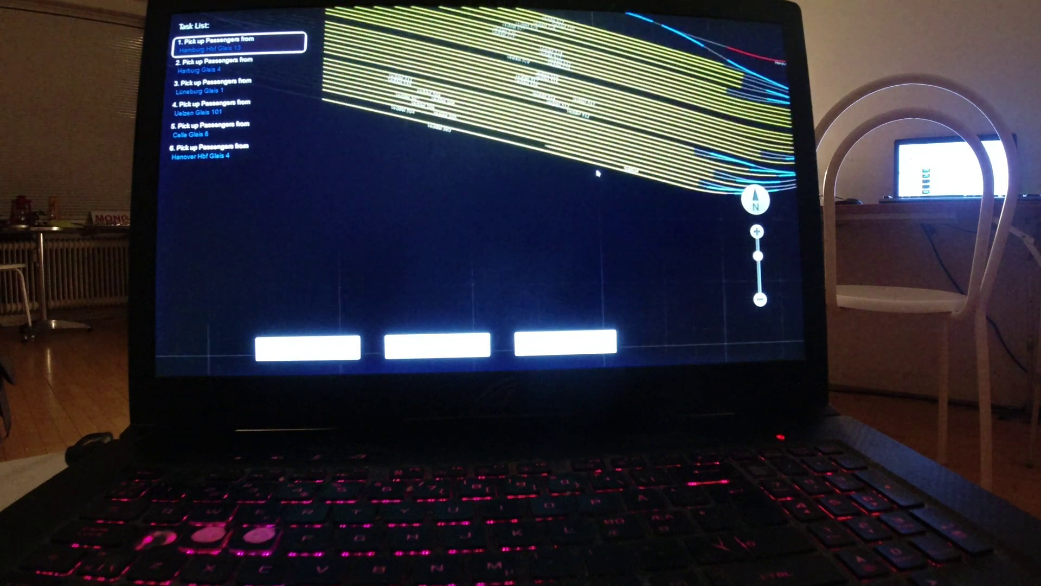
pyautogui.scroll(3, 596, 166)
pyautogui.moveTo(596, 166); pyautogui.dragTo(592, 218)
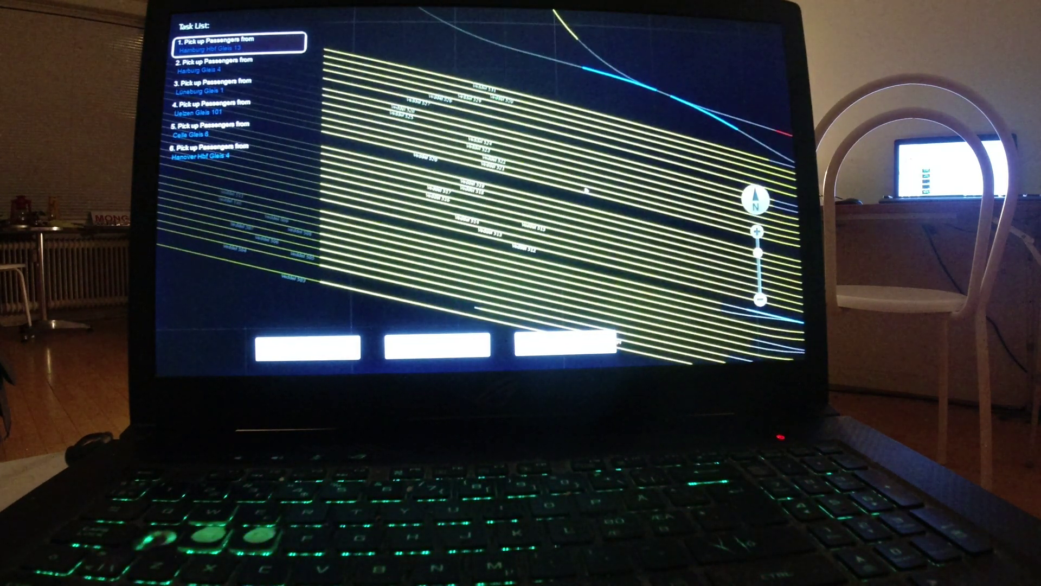
pyautogui.scroll(-8, 591, 189)
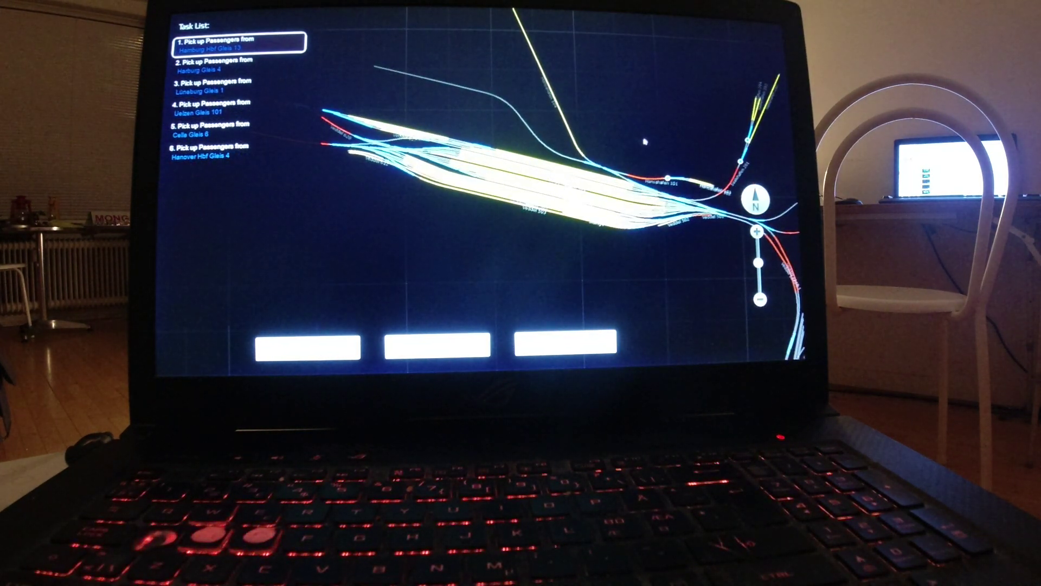
pyautogui.scroll(5, 644, 142)
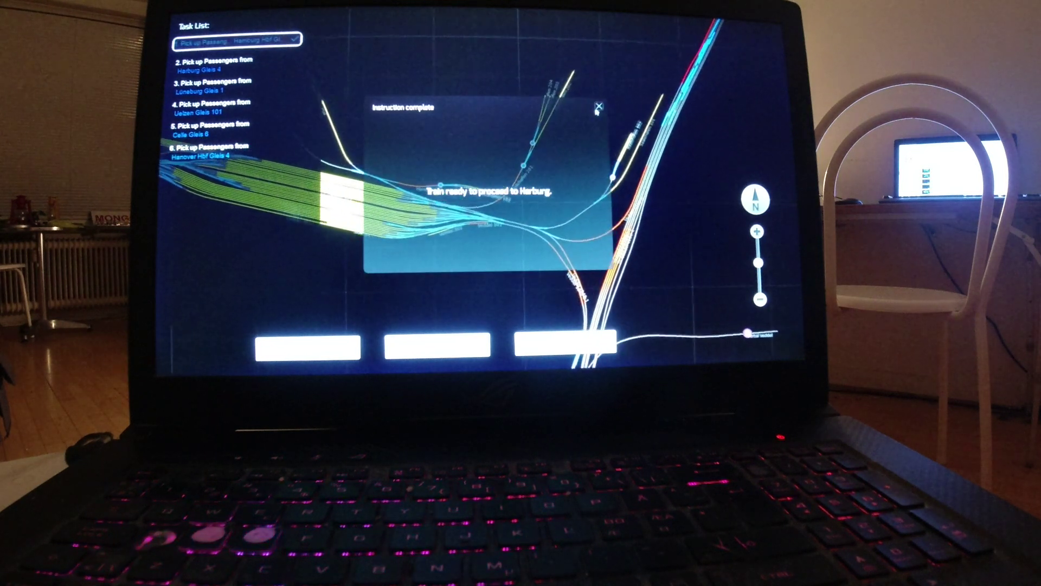
pyautogui.click(598, 108)
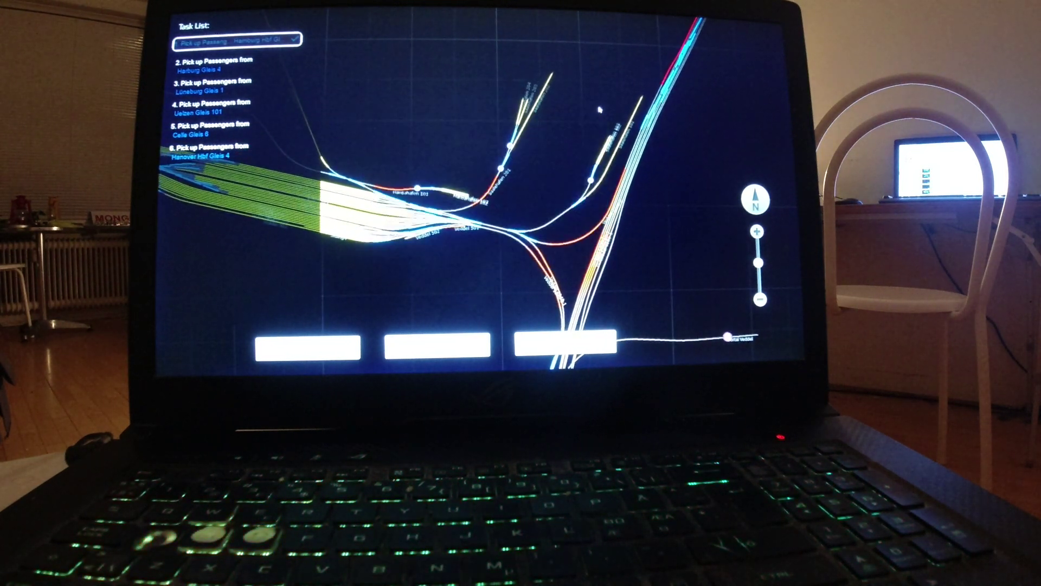
pyautogui.press('9')
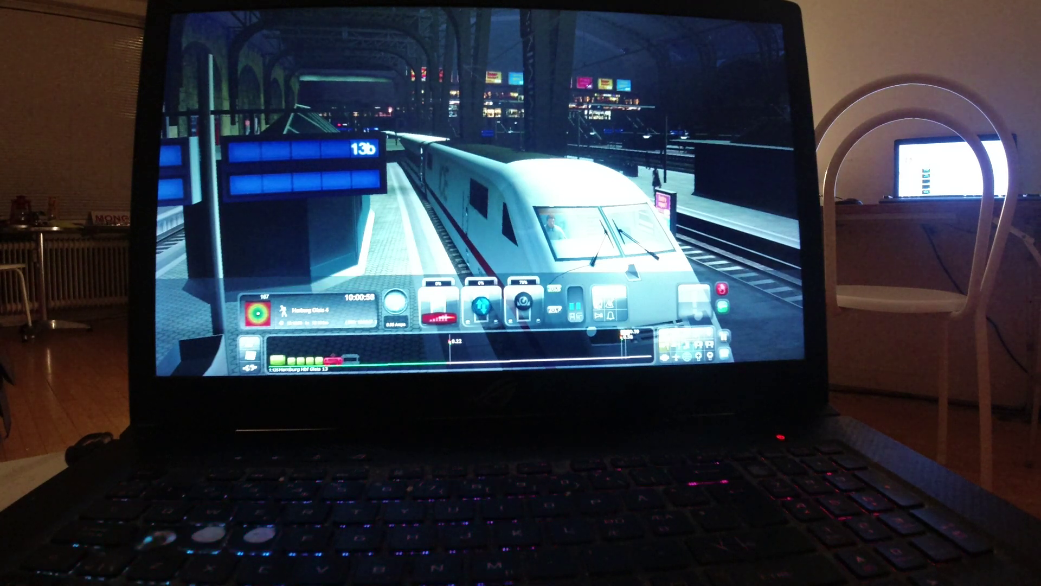
# View the ICE from a low side angle, change the brake/reverser setting, and return to the cab
pyautogui.press('Right')
pyautogui.press('Right')
pyautogui.press('Right')
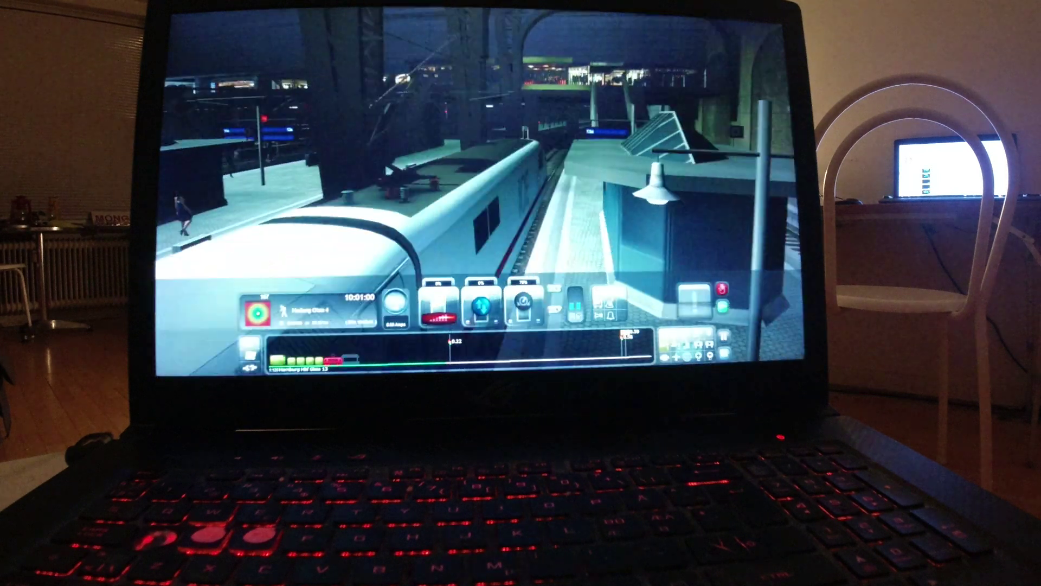
pyautogui.press('Right')
pyautogui.press('Right')
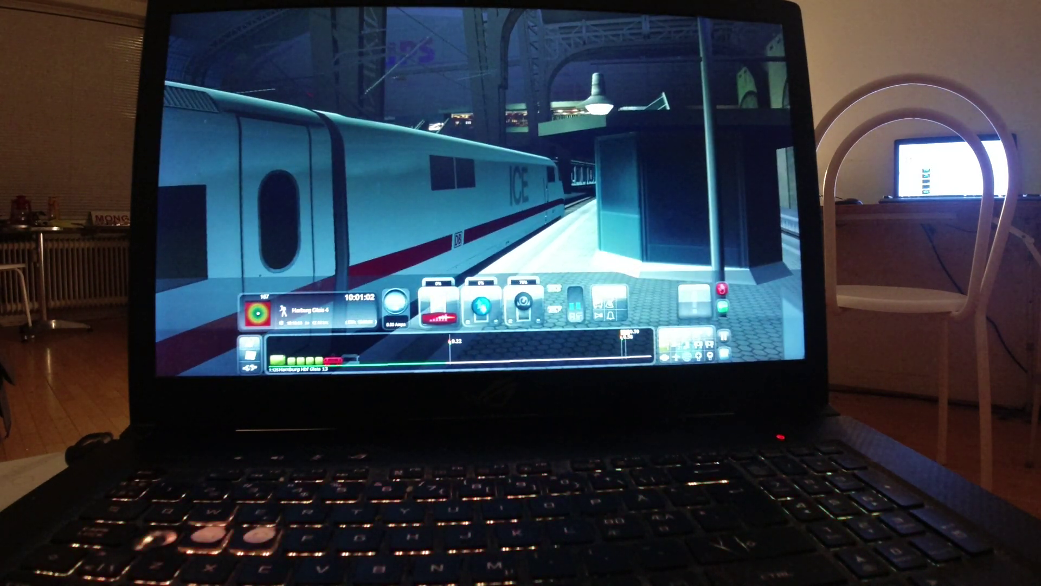
pyautogui.press('w')
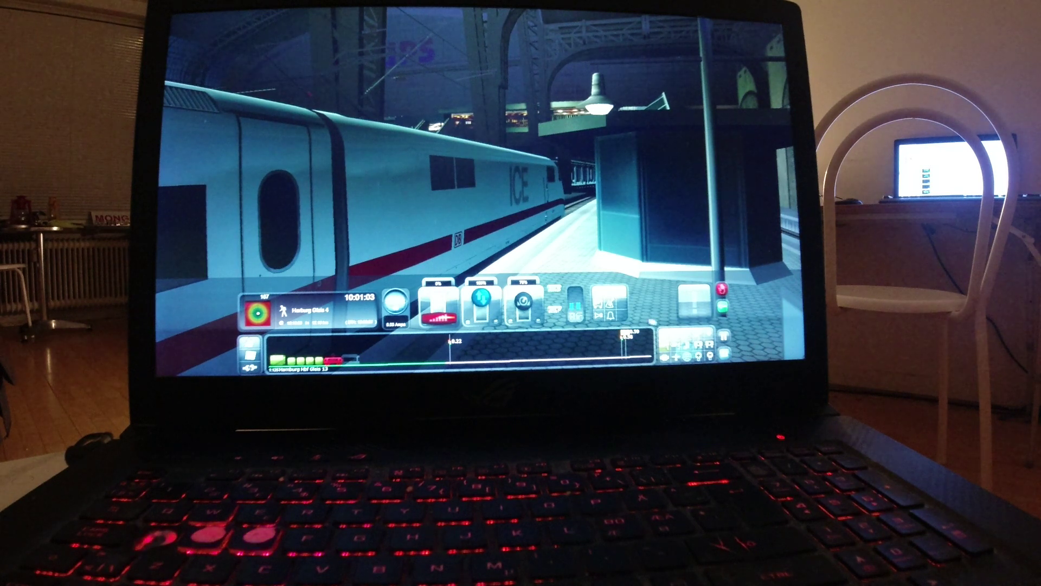
pyautogui.press('1')
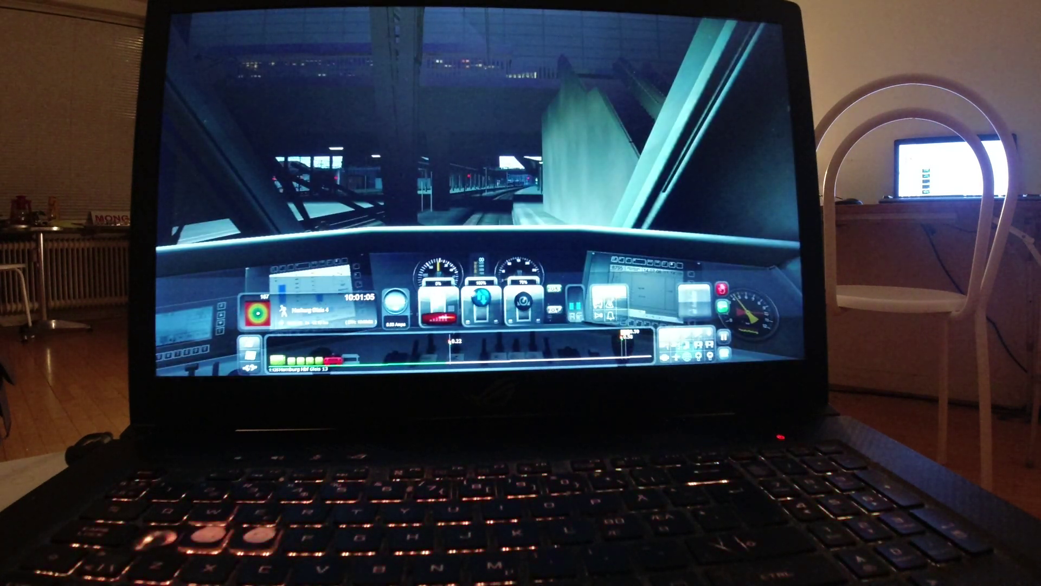
# Pull the throttle lever down, then take the outside view beside the ICE
pyautogui.moveTo(526, 307); pyautogui.dragTo(524, 329)
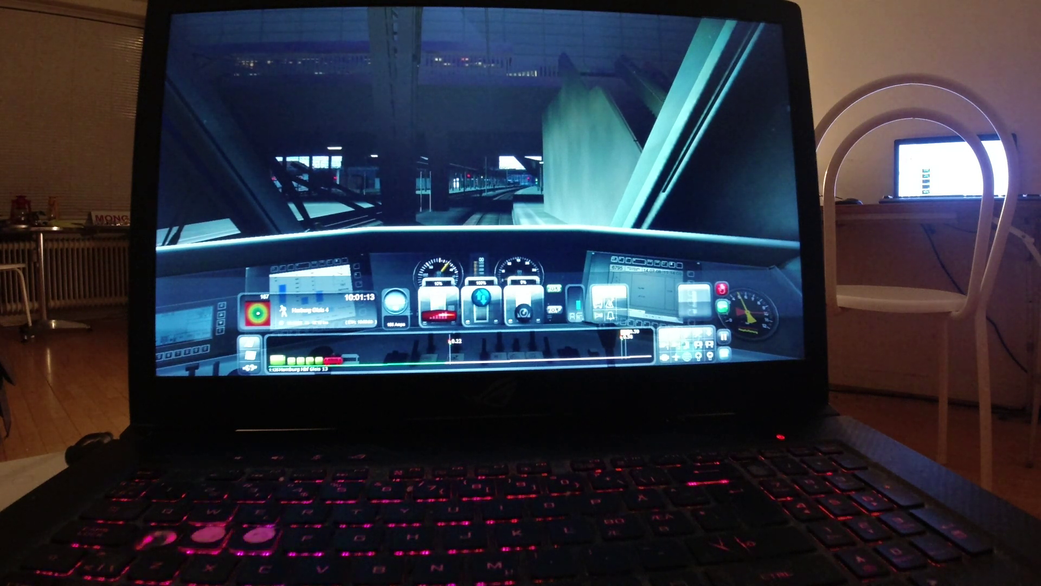
pyautogui.press('2')
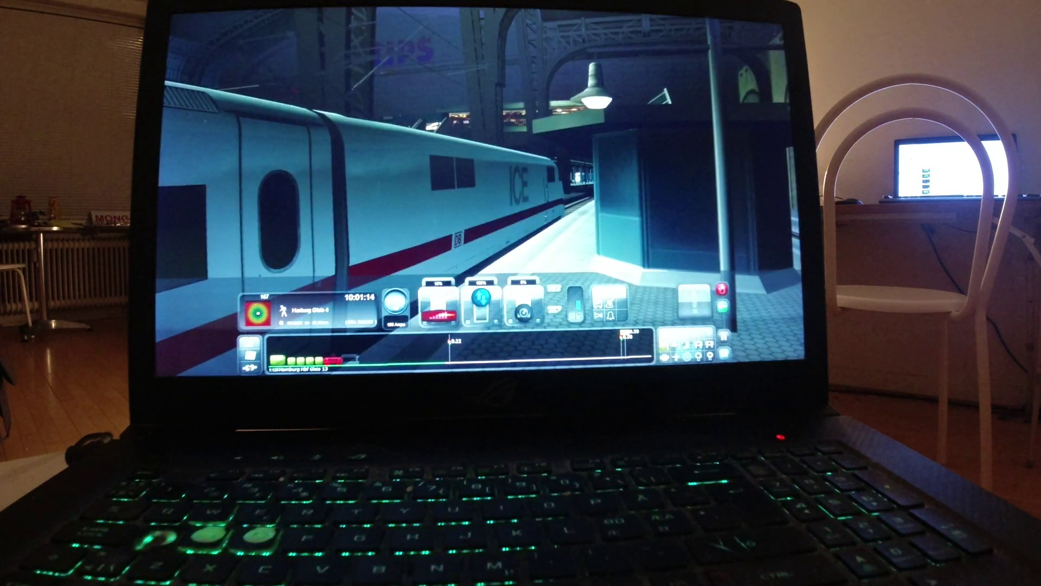
# Rotate the outside camera to an overhead rear view of the ICE, then return to the cab
pyautogui.press('2')
pyautogui.press('Right')
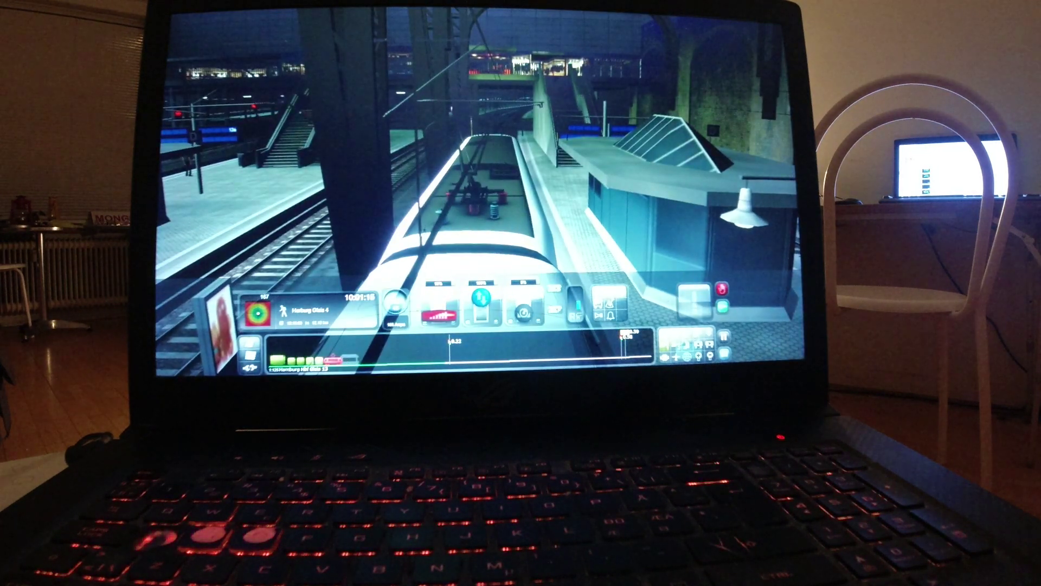
pyautogui.press('Right')
pyautogui.press('Right')
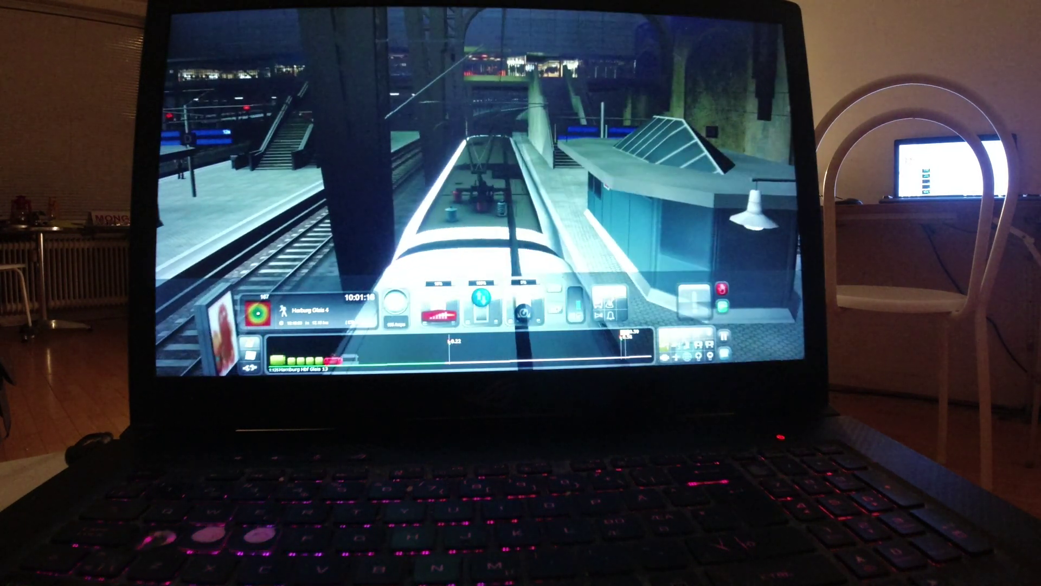
pyautogui.press('Right')
pyautogui.press('Right')
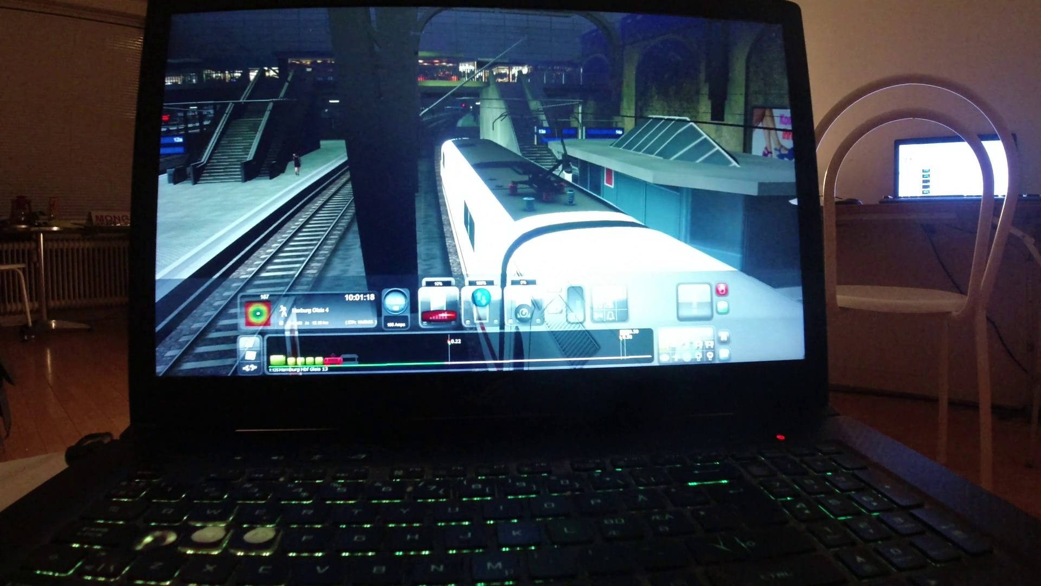
pyautogui.press('1')
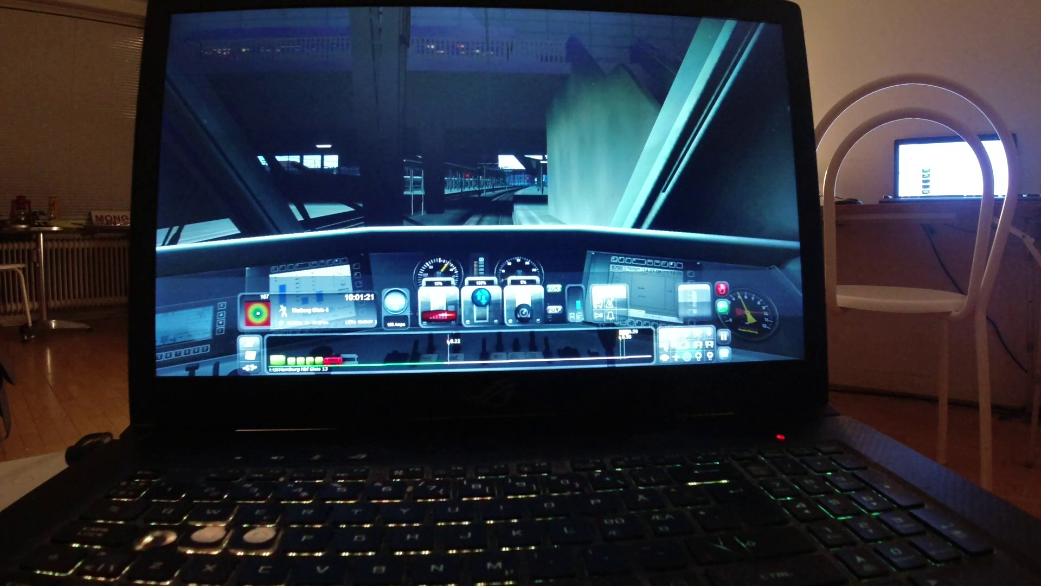
# Take the outside camera above the ICE, rotate it, and bring it closer to the roof
pyautogui.press('2')
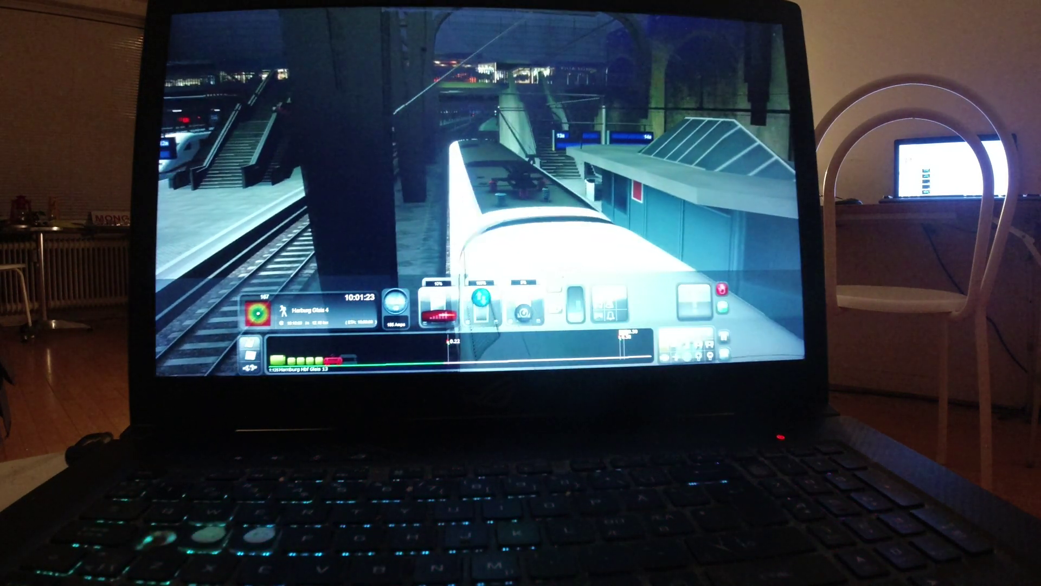
pyautogui.press('Right')
pyautogui.press('Up')
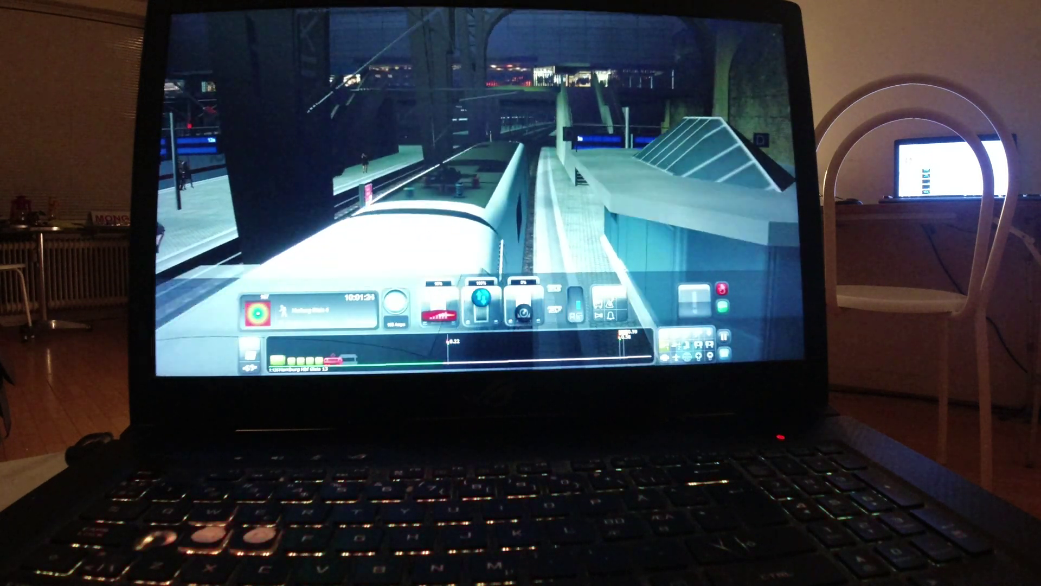